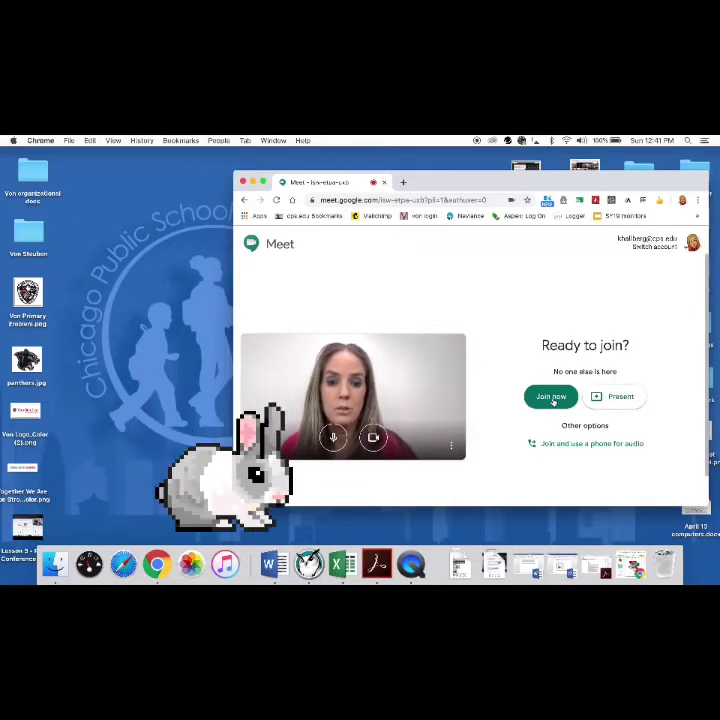
# Join the meeting and admit the participant who is asking to enter
pyautogui.click(551, 397)
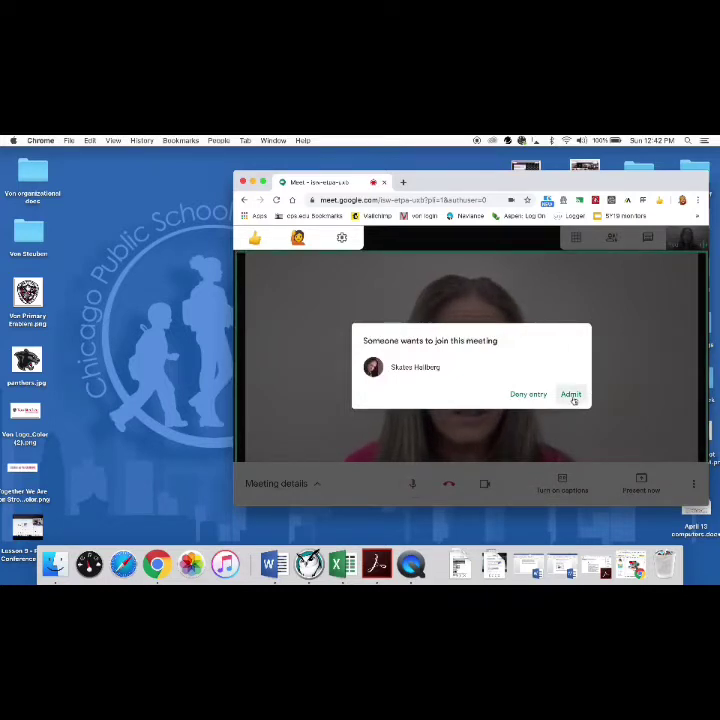
pyautogui.click(572, 397)
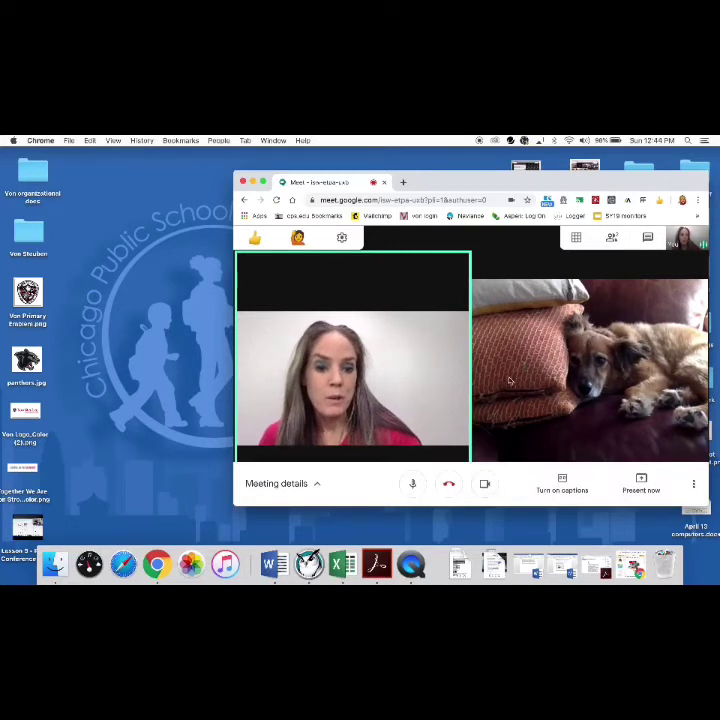
# Mute the other participant for everyone in the call and close the participant list
pyautogui.click(611, 237)
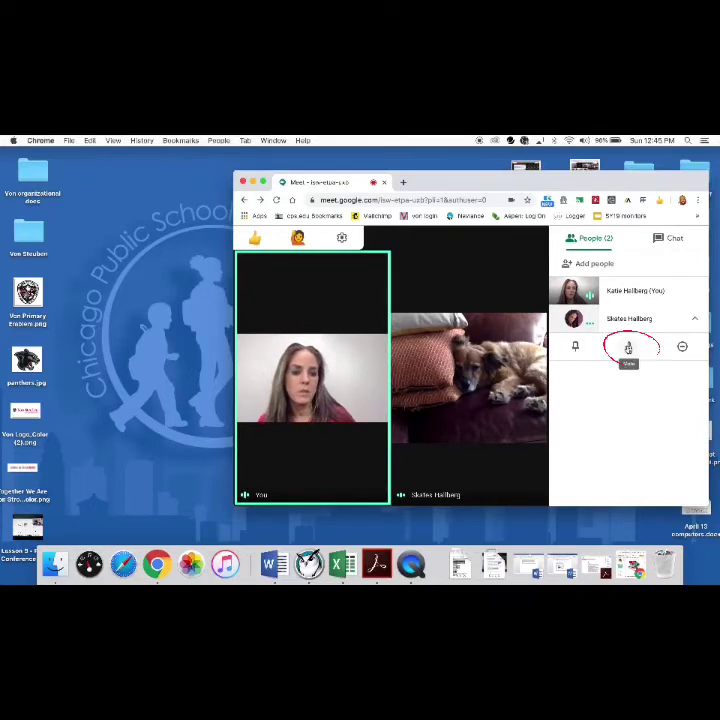
pyautogui.click(628, 347)
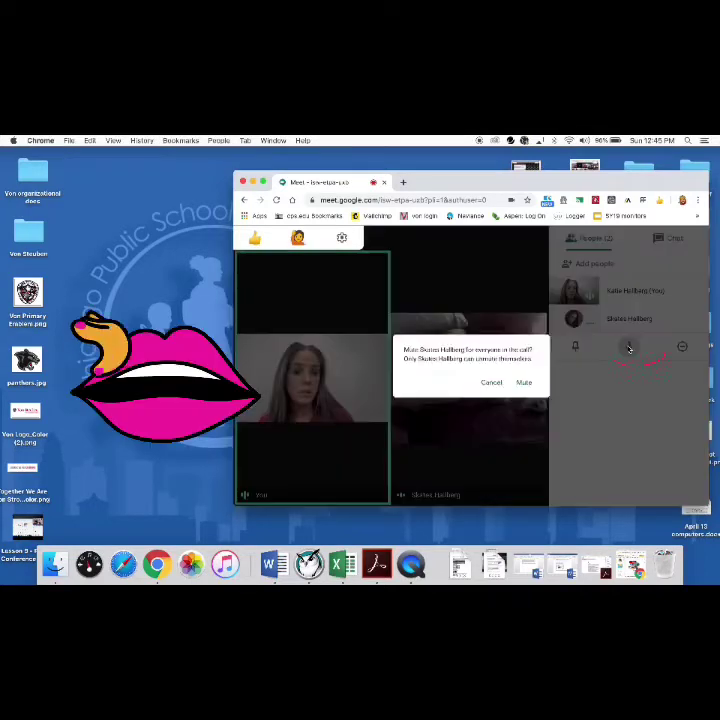
pyautogui.click(530, 384)
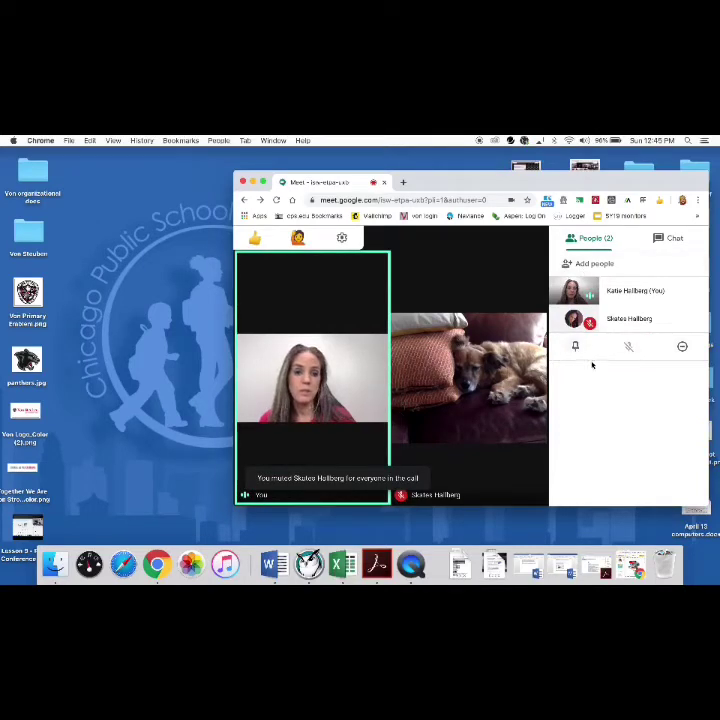
pyautogui.click(512, 269)
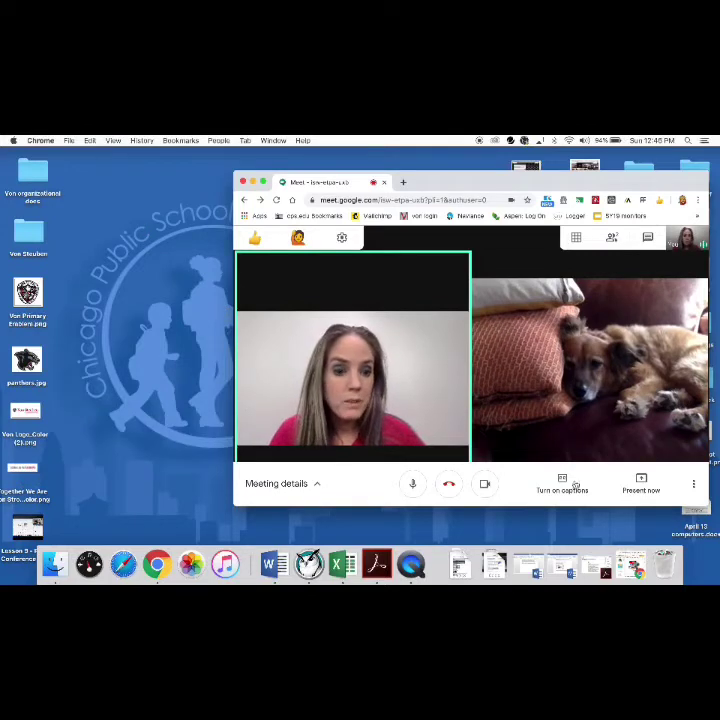
# Present the entire screen to the meeting
pyautogui.click(641, 485)
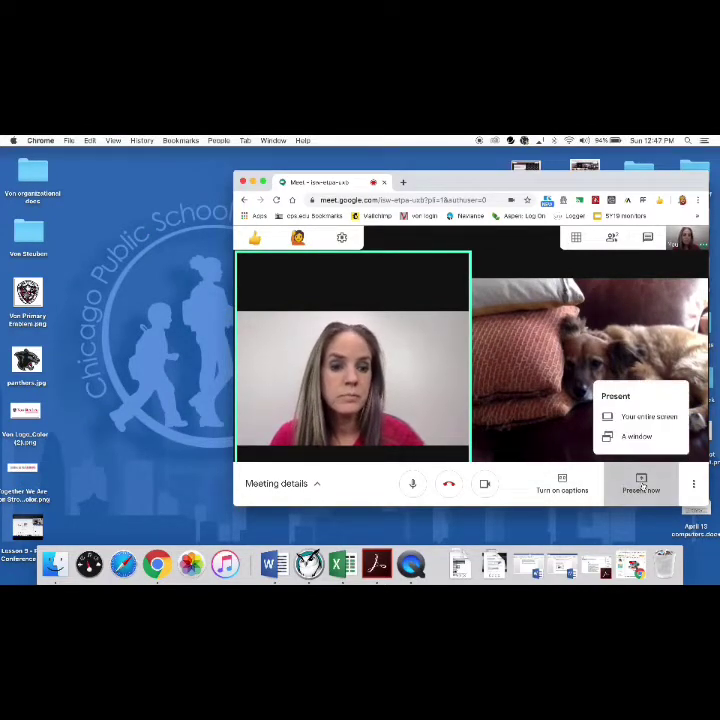
pyautogui.click(632, 416)
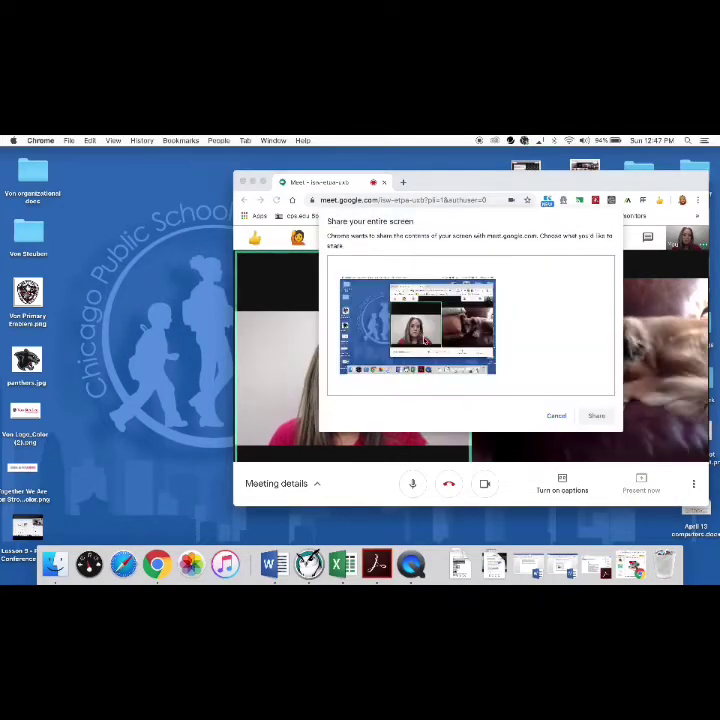
pyautogui.click(417, 326)
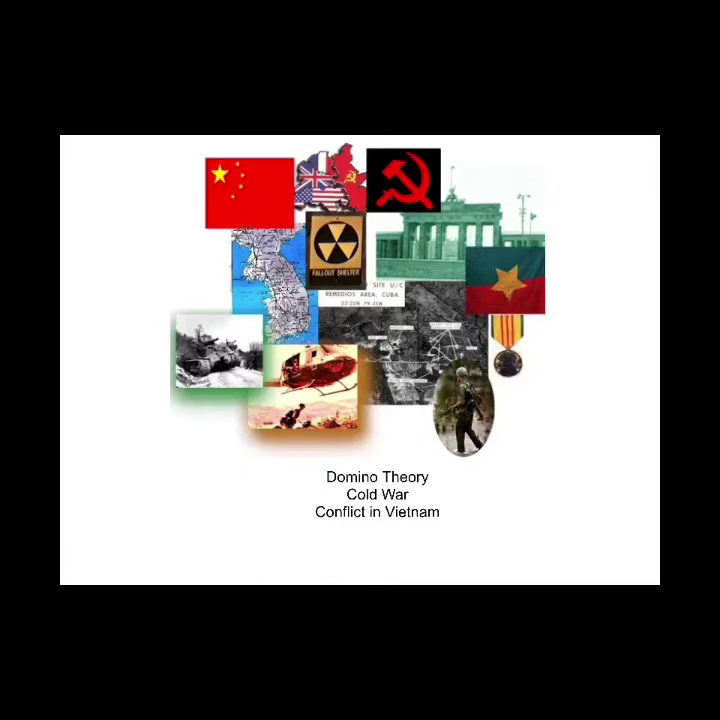
# Advance the full-screen Vietnam slideshow to the map of Asia and exit the slideshow
pyautogui.press('Right')
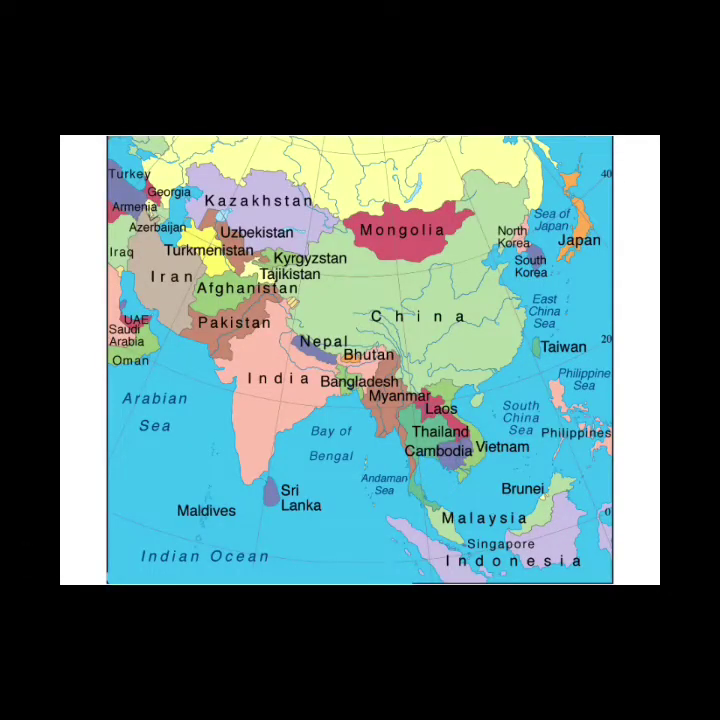
pyautogui.press('Right')
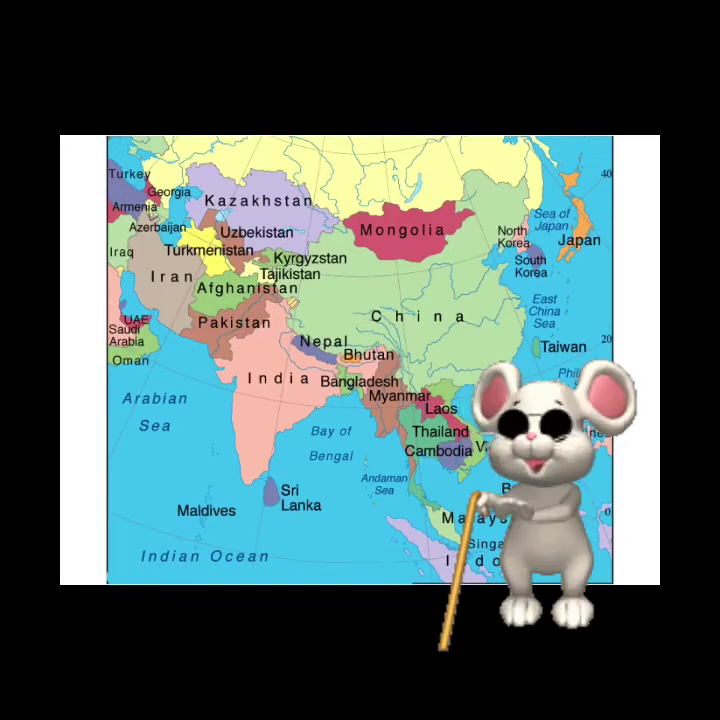
pyautogui.press('Escape')
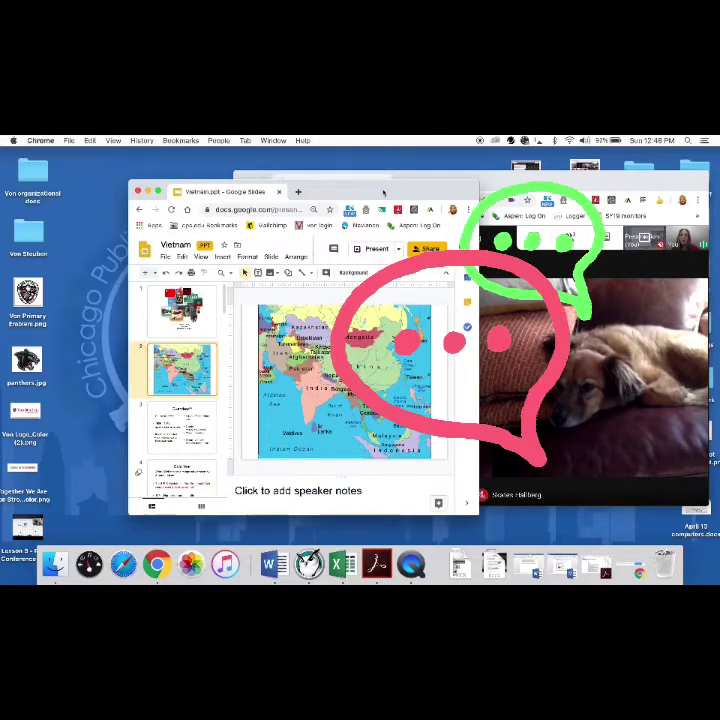
# Move the slides window away from the meeting window and stop presenting the entire screen
pyautogui.moveTo(382, 192); pyautogui.dragTo(282, 199)
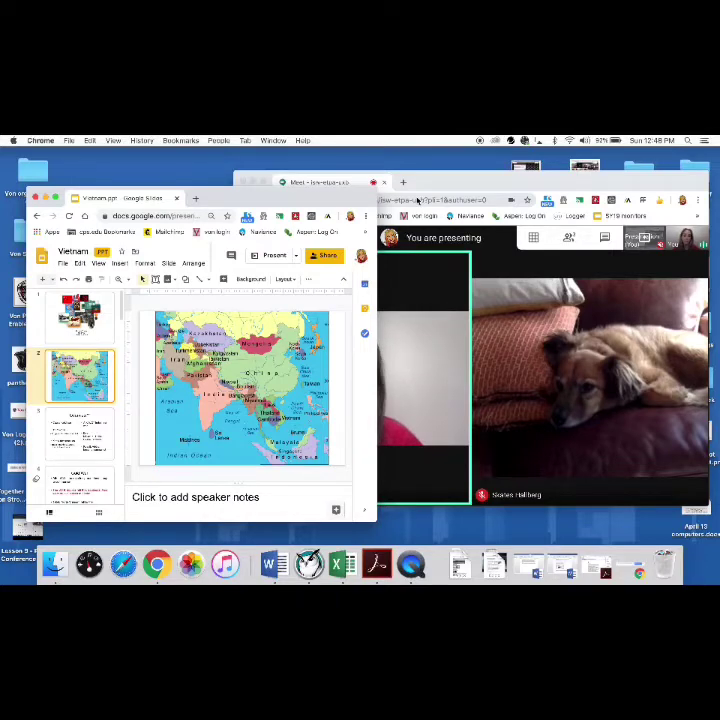
pyautogui.click(445, 187)
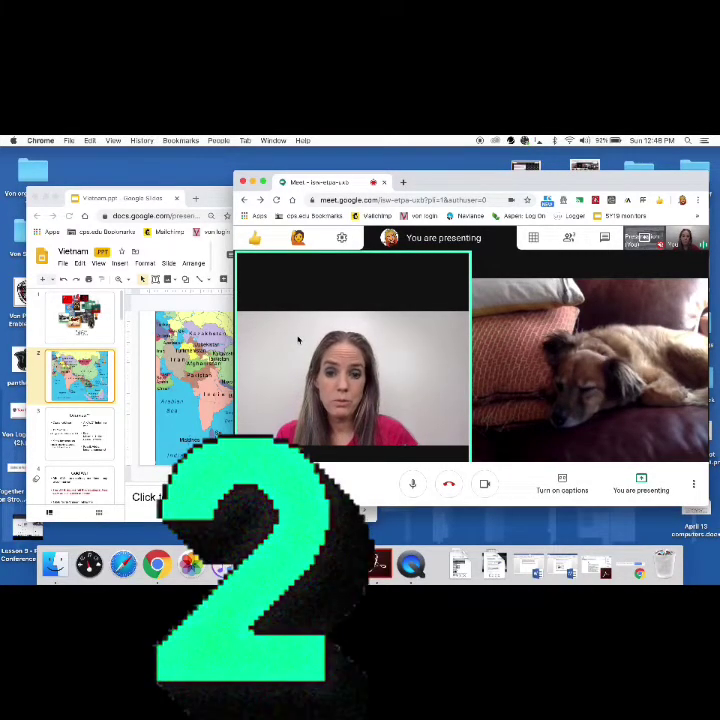
pyautogui.click(641, 486)
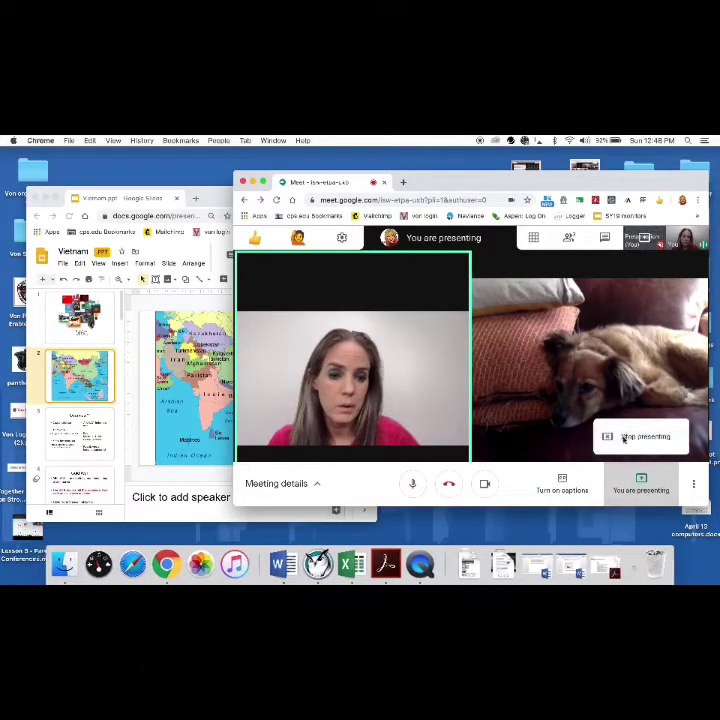
pyautogui.click(625, 437)
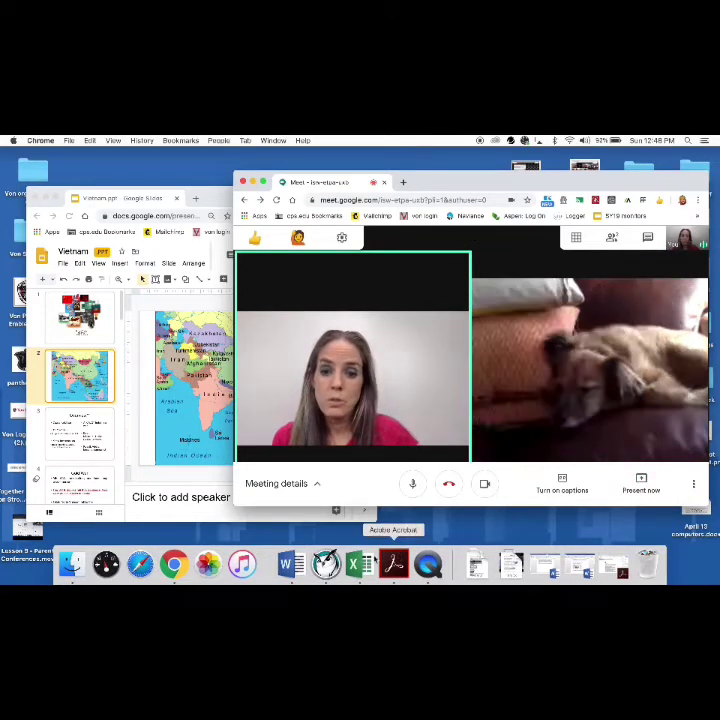
# Narrow the meeting window and arrange it side by side with the Vietnam slides window
pyautogui.moveTo(576, 238)
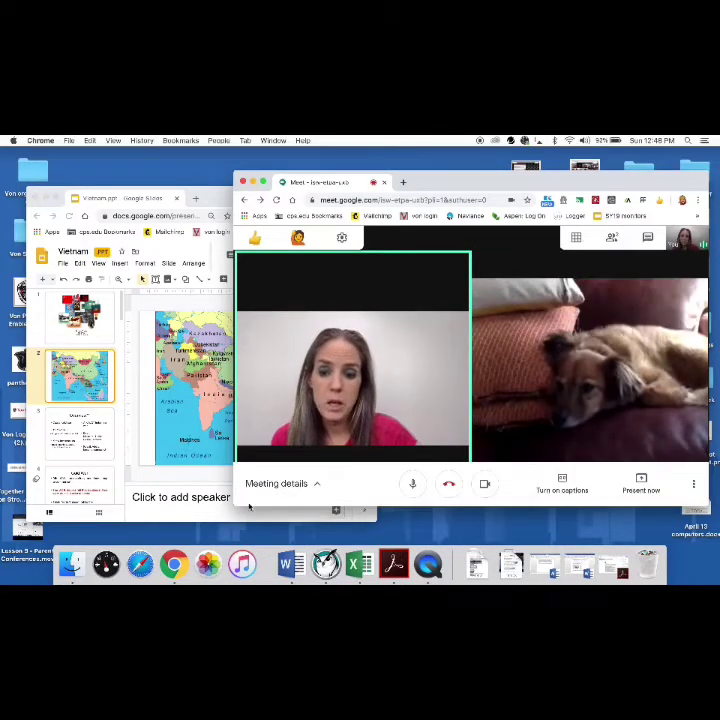
pyautogui.moveTo(236, 503); pyautogui.dragTo(366, 512)
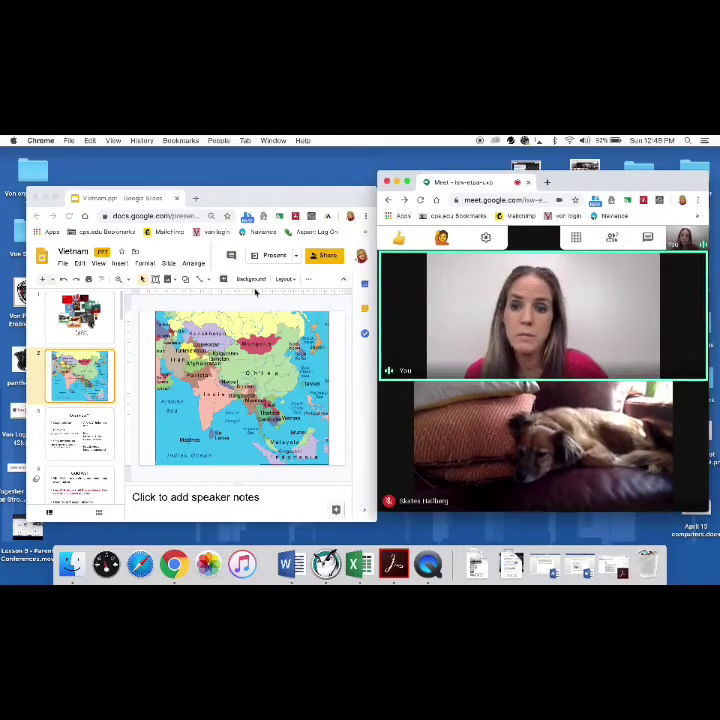
pyautogui.moveTo(246, 198); pyautogui.dragTo(228, 181)
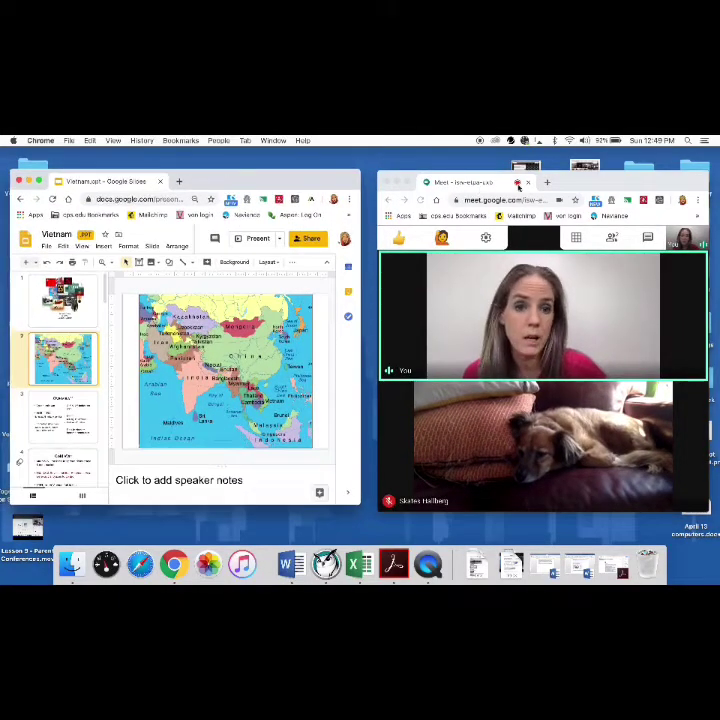
pyautogui.moveTo(585, 182)
pyautogui.mouseDown()
pyautogui.moveTo(569, 181)
pyautogui.moveTo(578, 173)
pyautogui.mouseUp()
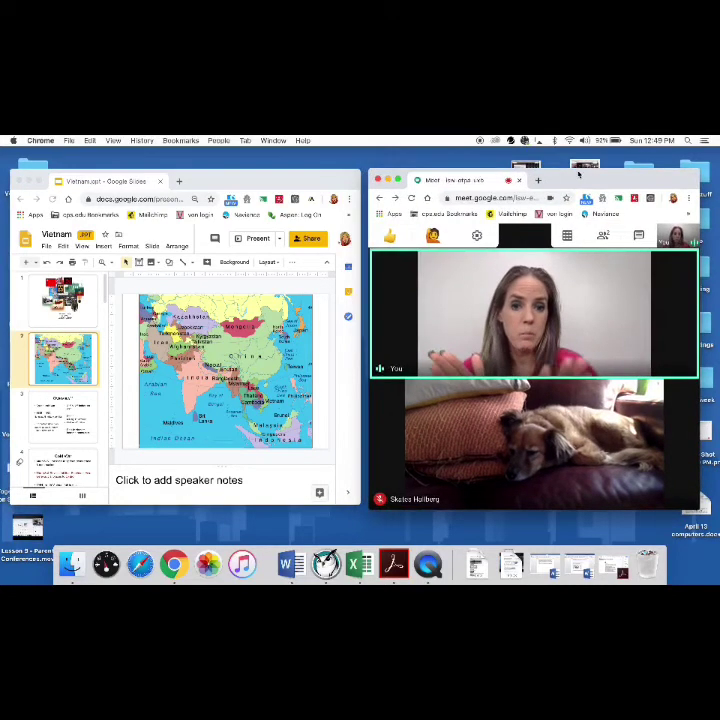
# Select the opening slide and present only the Vietnam.ppt window to the meeting
pyautogui.click(138, 217)
pyautogui.click(84, 308)
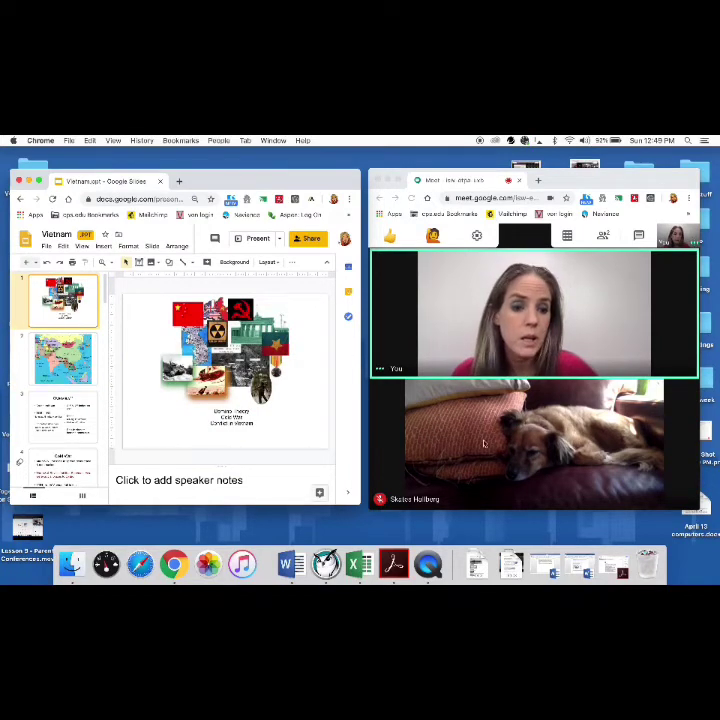
pyautogui.click(678, 487)
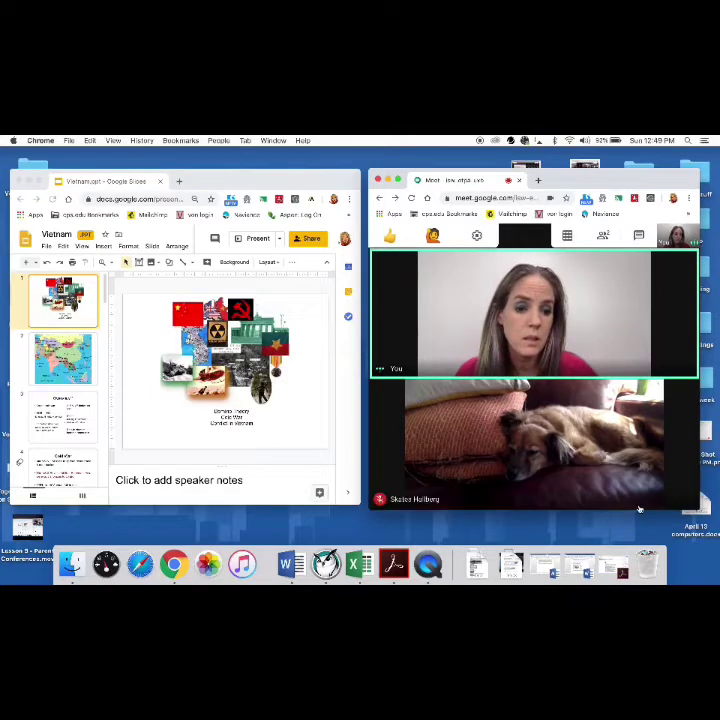
pyautogui.moveTo(627, 487)
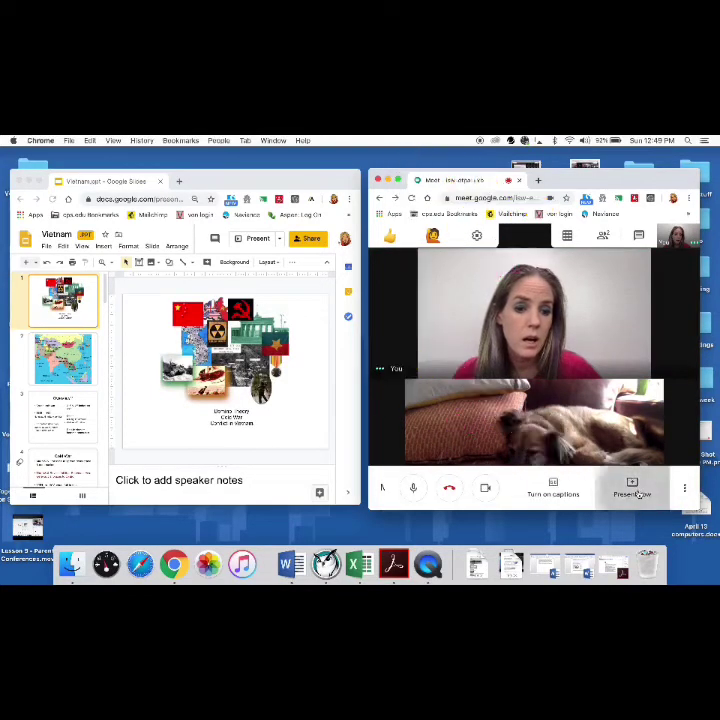
pyautogui.click(636, 493)
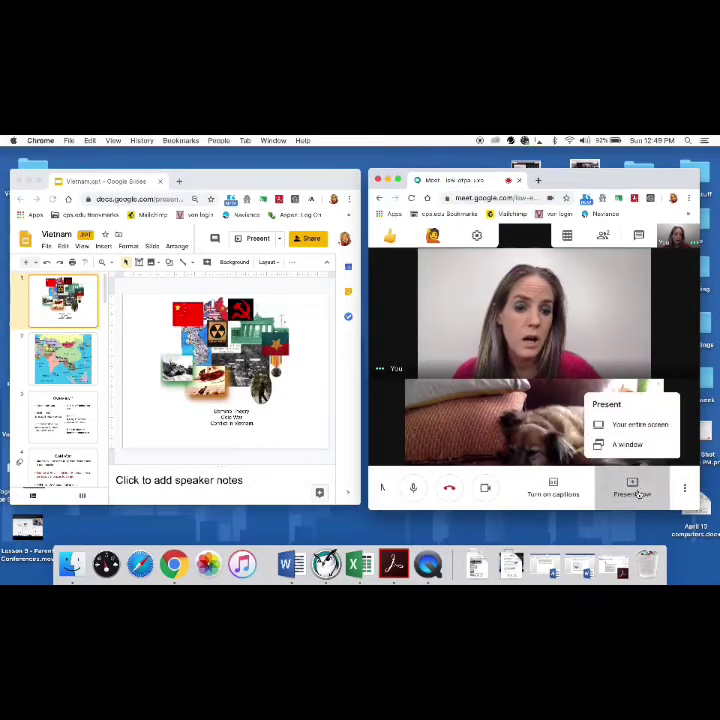
pyautogui.click(624, 446)
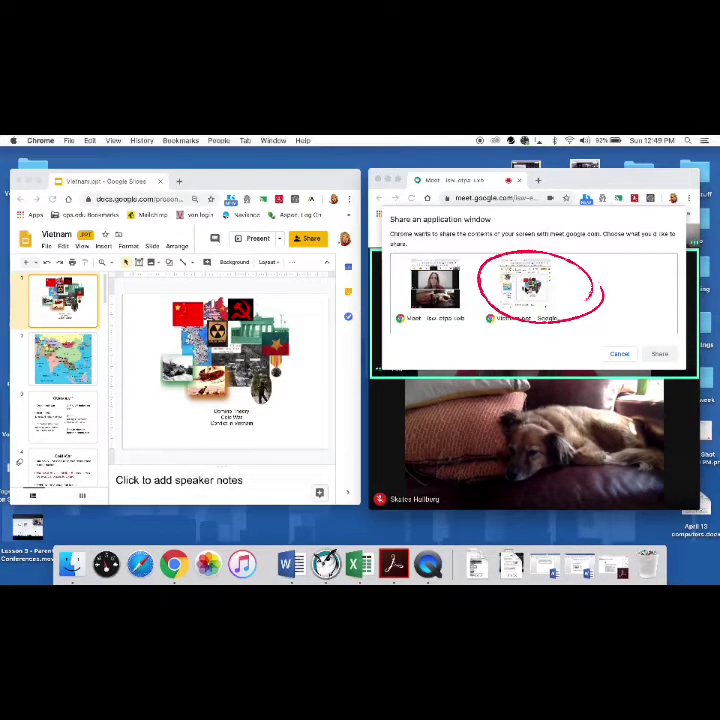
pyautogui.click(530, 287)
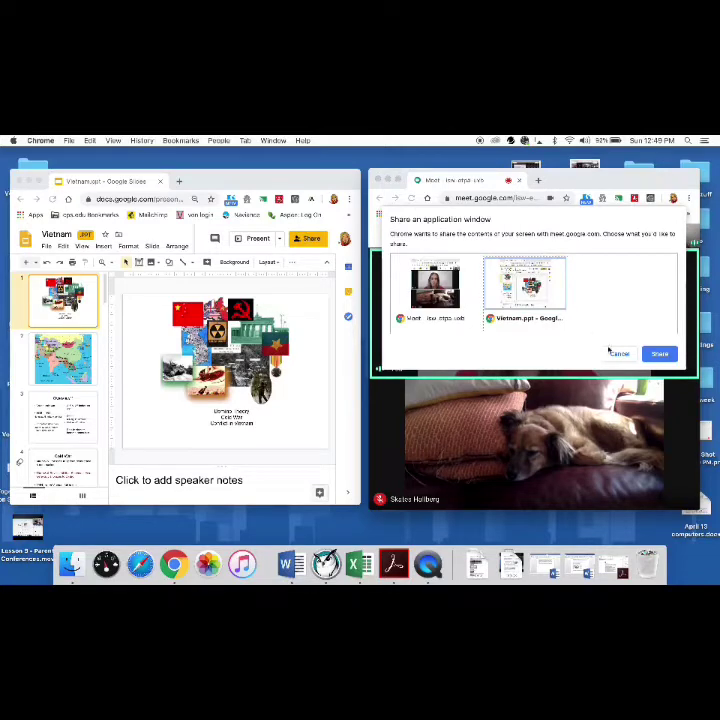
pyautogui.click(659, 354)
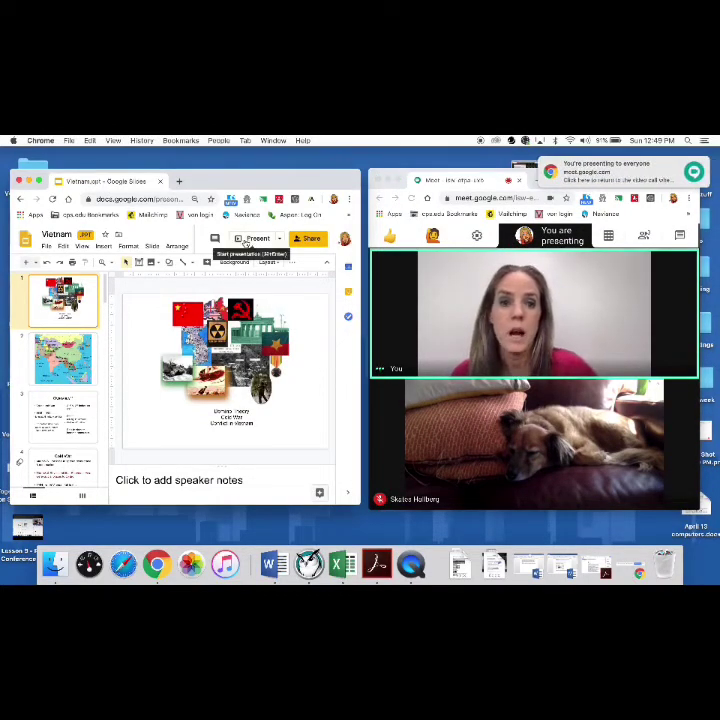
# Start the Vietnam slideshow from the first slide and exit full screen so it plays inside its own window
pyautogui.click(250, 241)
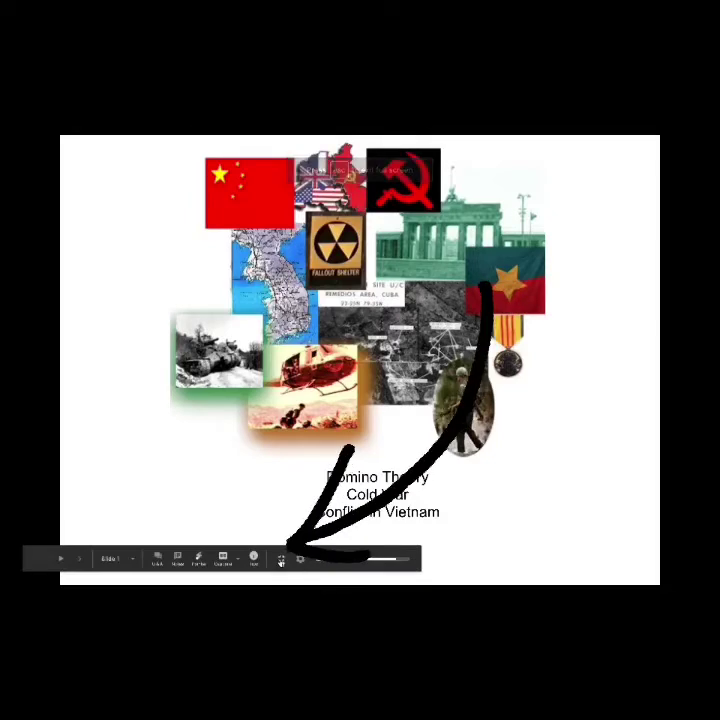
pyautogui.press('Escape')
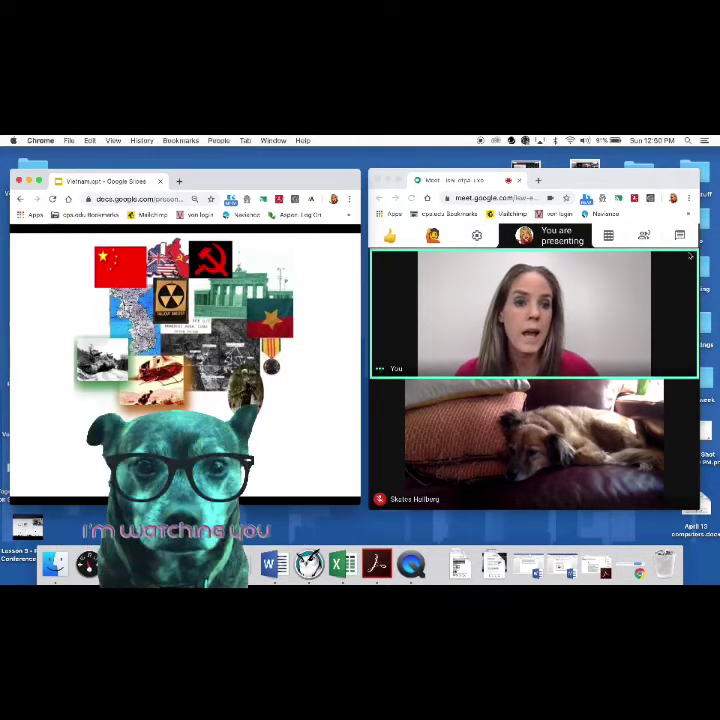
# Open the meeting chat and send the message "ALRIGHT ASK QUESTIONG HERE" to everyone
pyautogui.click(679, 235)
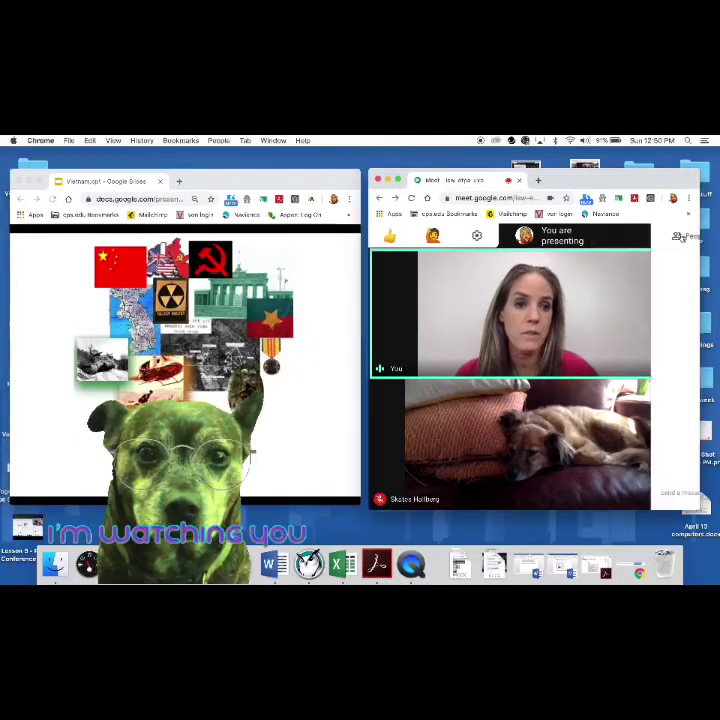
pyautogui.click(679, 235)
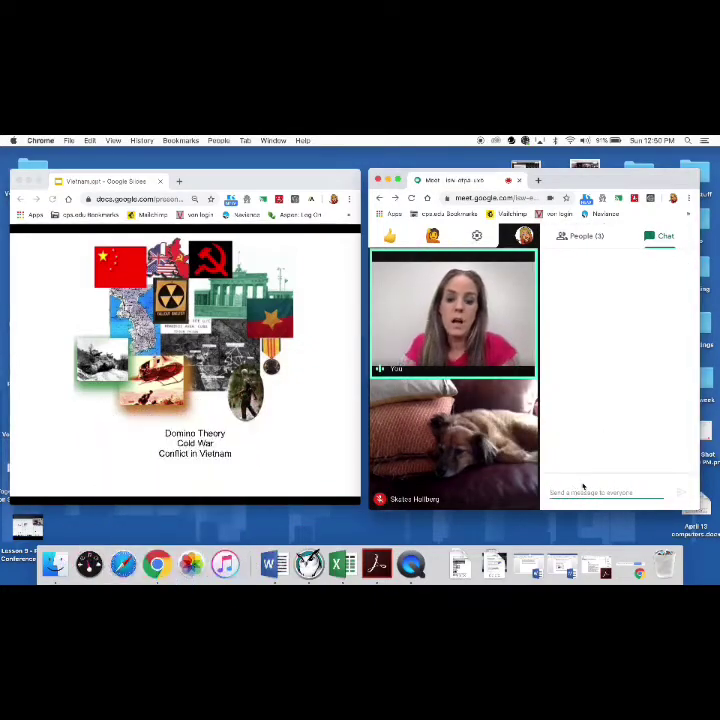
pyautogui.write('All Right! E')
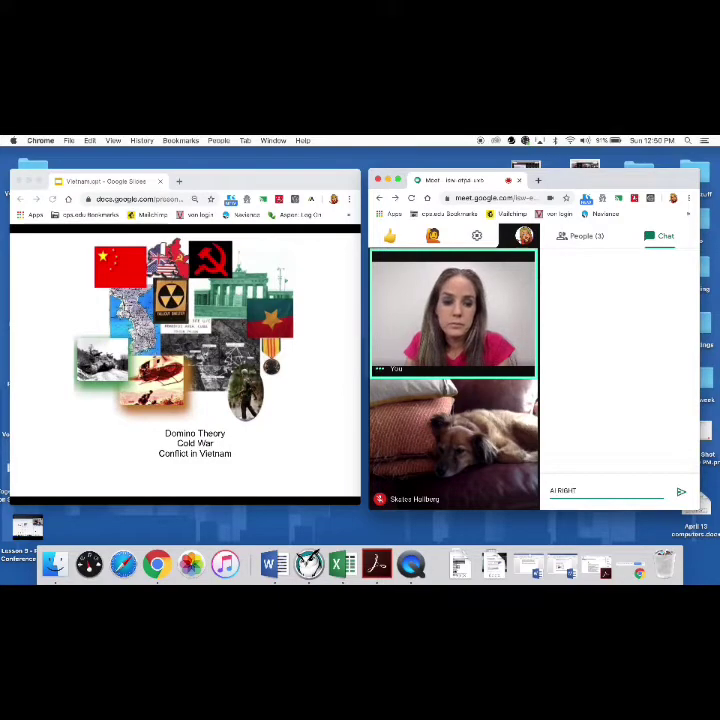
pyautogui.write('s')
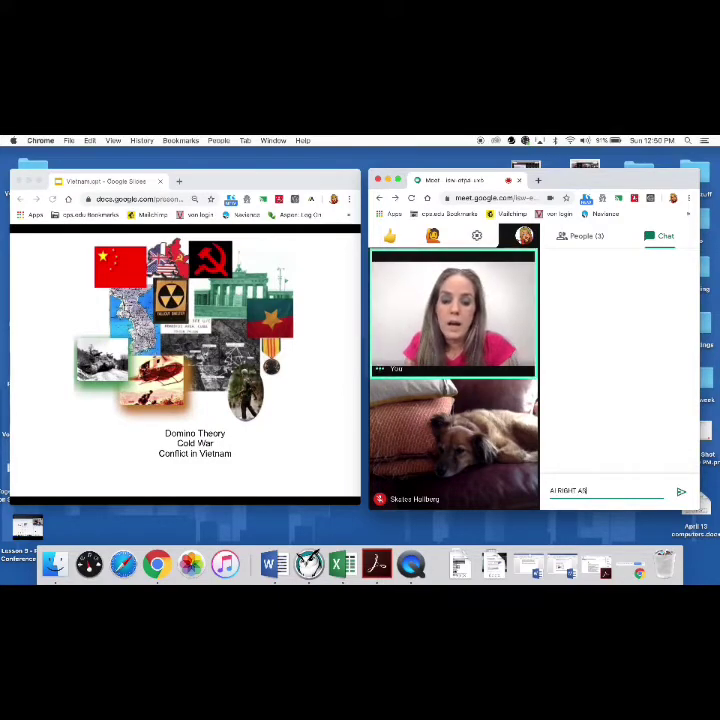
pyautogui.write('k ot')
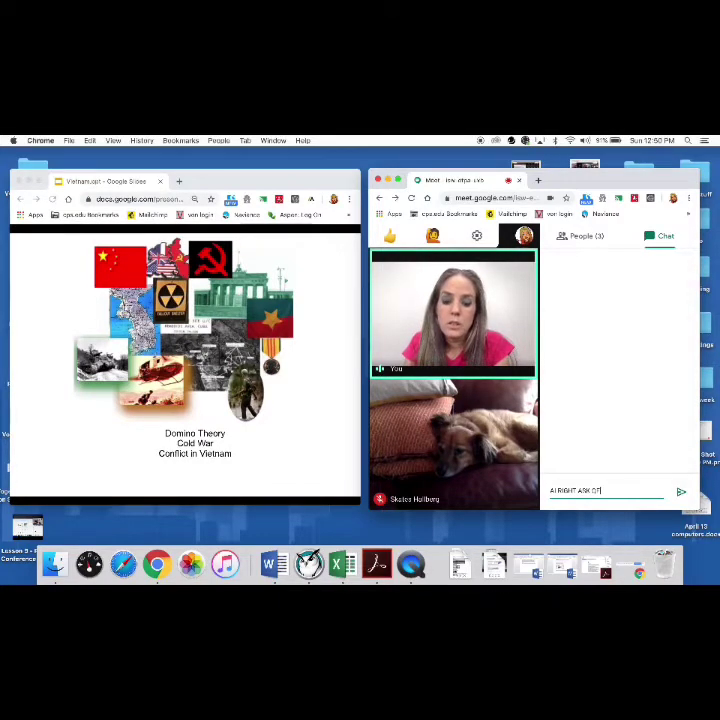
pyautogui.write('estion')
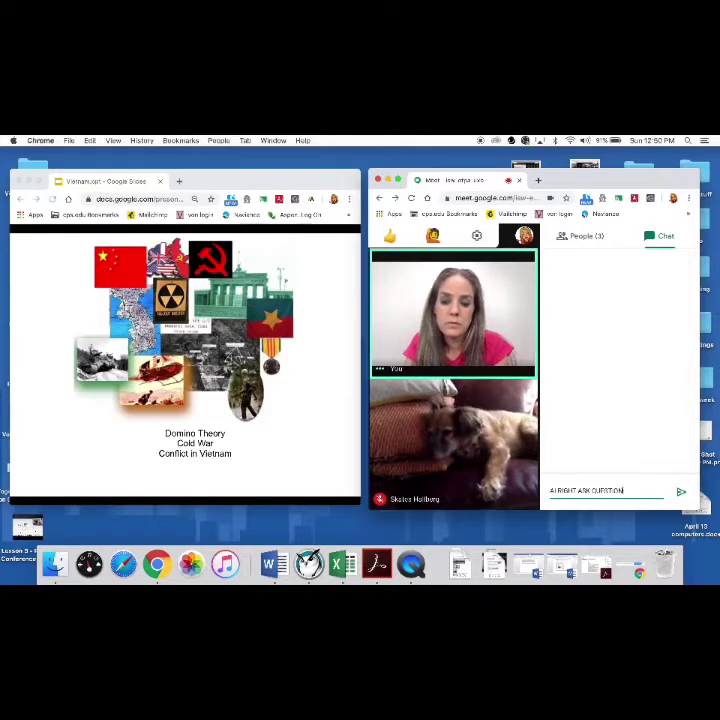
pyautogui.write('s Here')
pyautogui.press('Return')
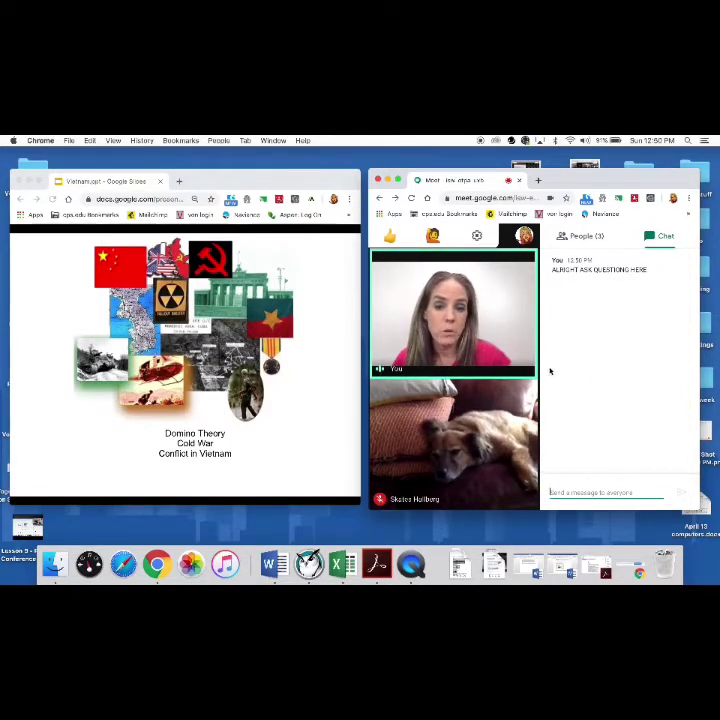
# Advance the slideshow past the Asia map and Overview slides, and step back from the blank slide to Overview
pyautogui.click(147, 352)
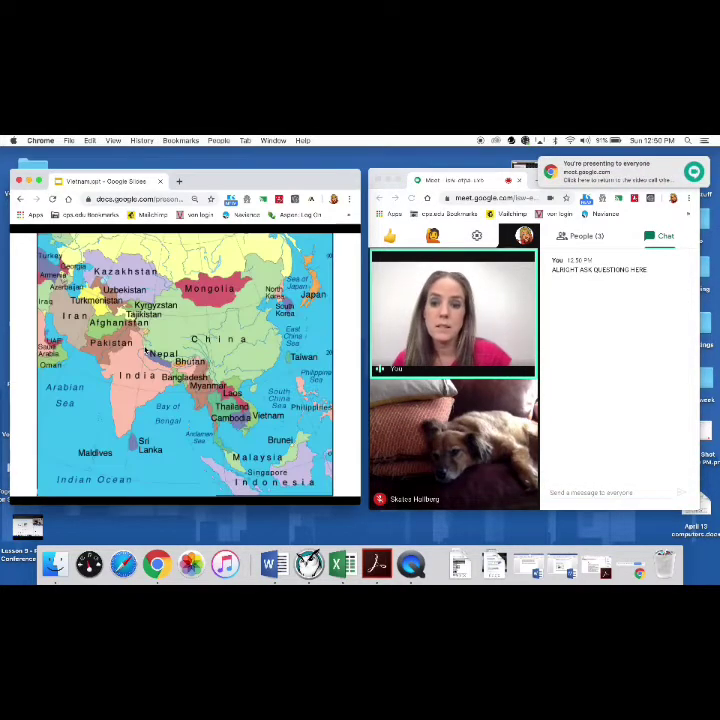
pyautogui.click(147, 352)
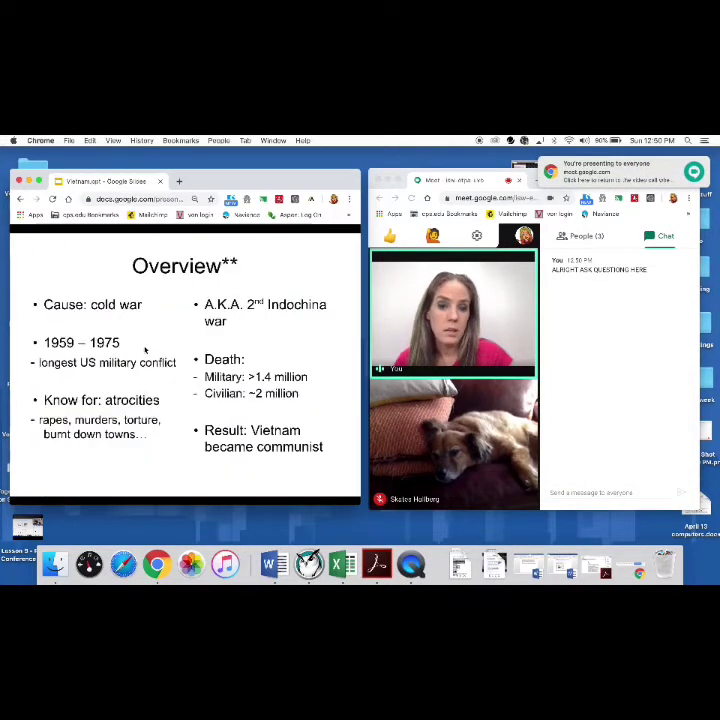
pyautogui.click(145, 350)
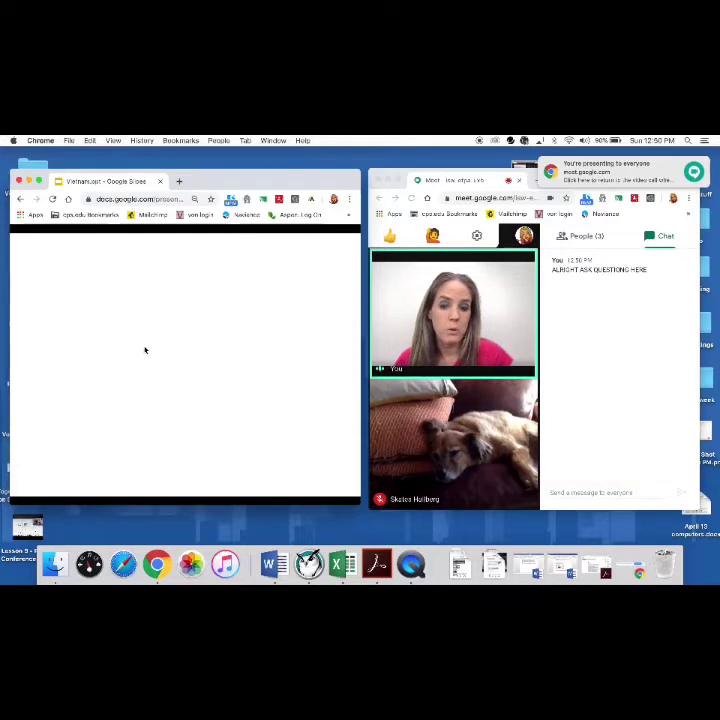
pyautogui.press('Left')
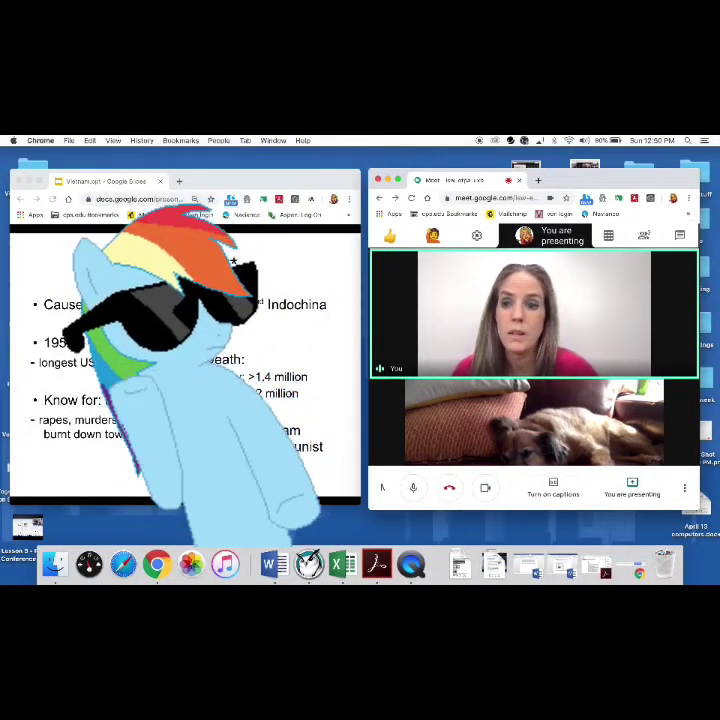
# Go back through the Asia map to the opening slide and exit the slideshow
pyautogui.click(128, 340)
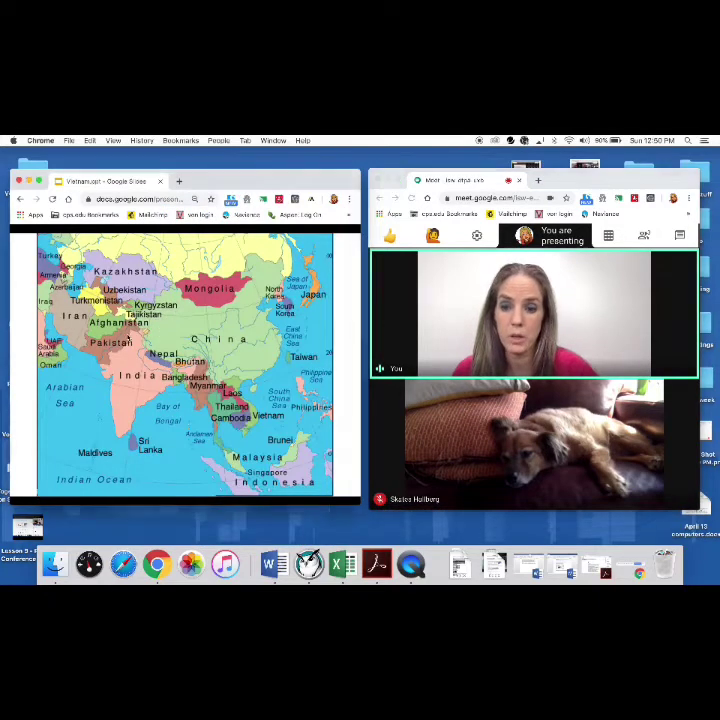
pyautogui.click(128, 340)
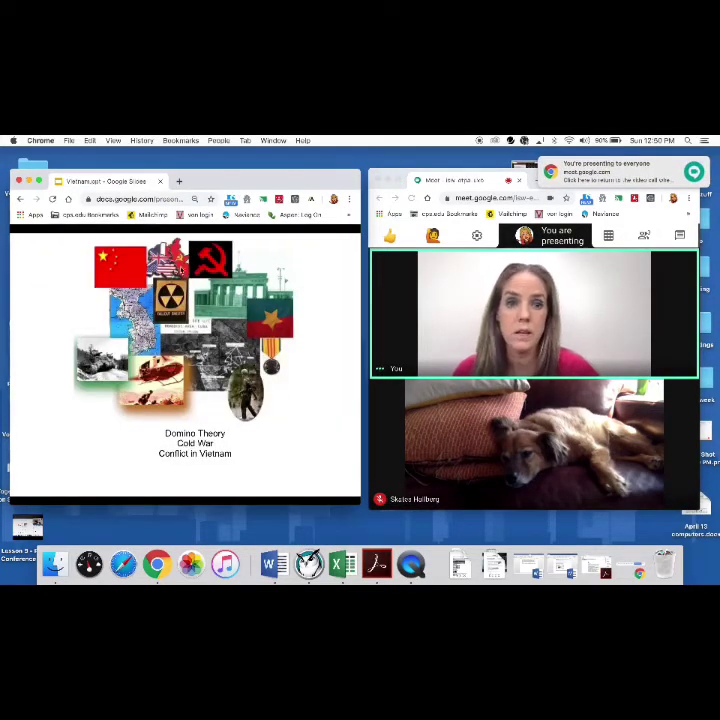
pyautogui.press('Escape')
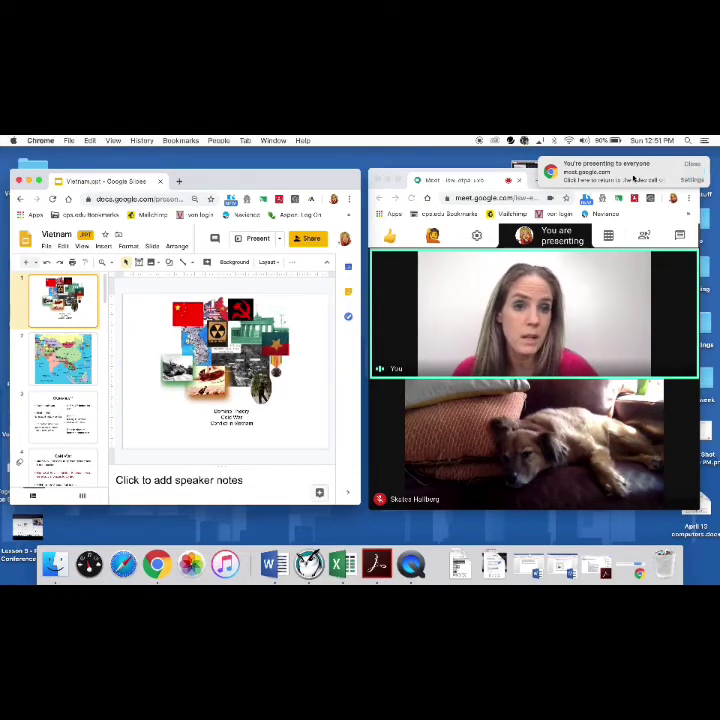
# Present the Vietnam slides in presenter view and start a new audience Q&A session
pyautogui.moveTo(631, 178)
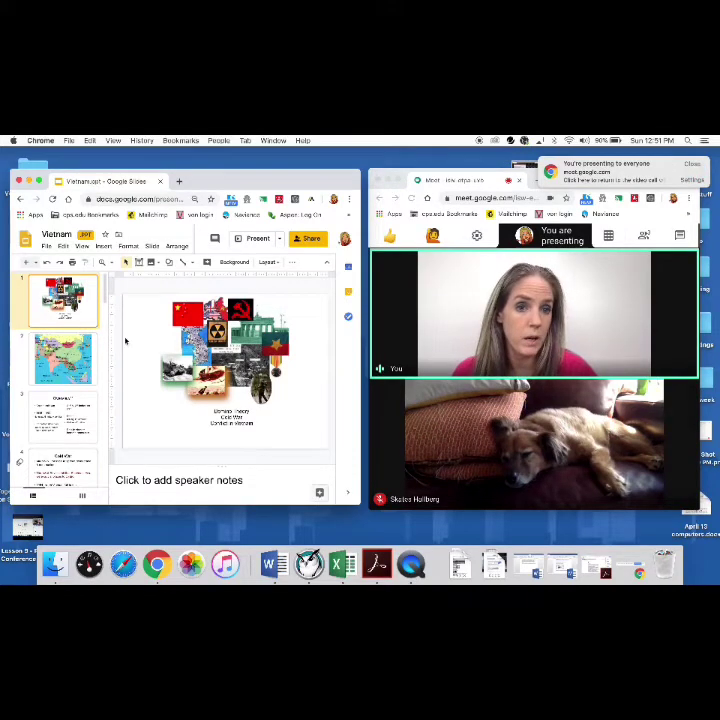
pyautogui.click(280, 238)
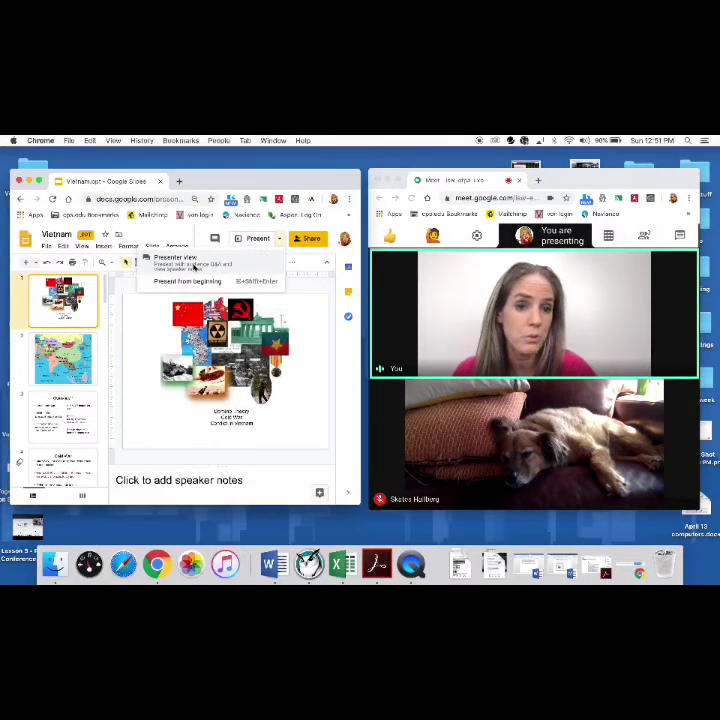
pyautogui.click(194, 267)
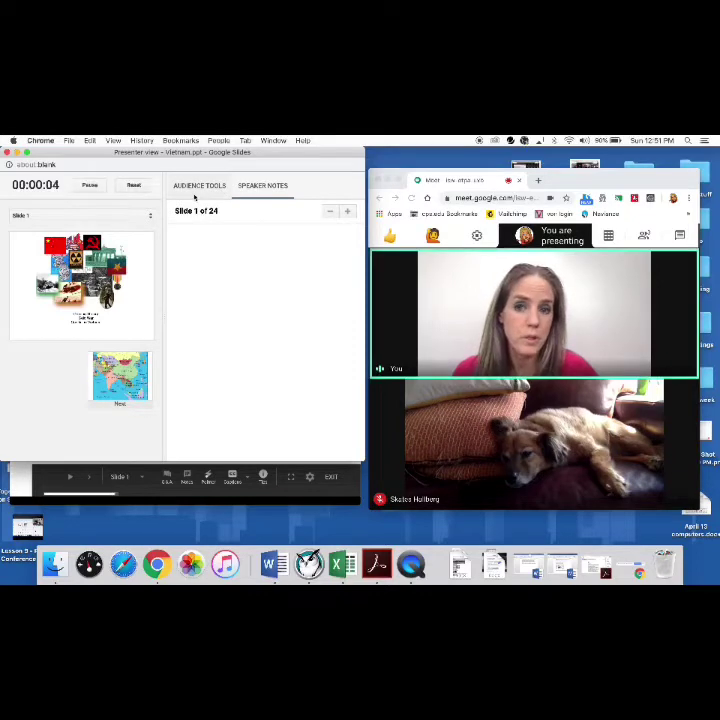
pyautogui.click(203, 190)
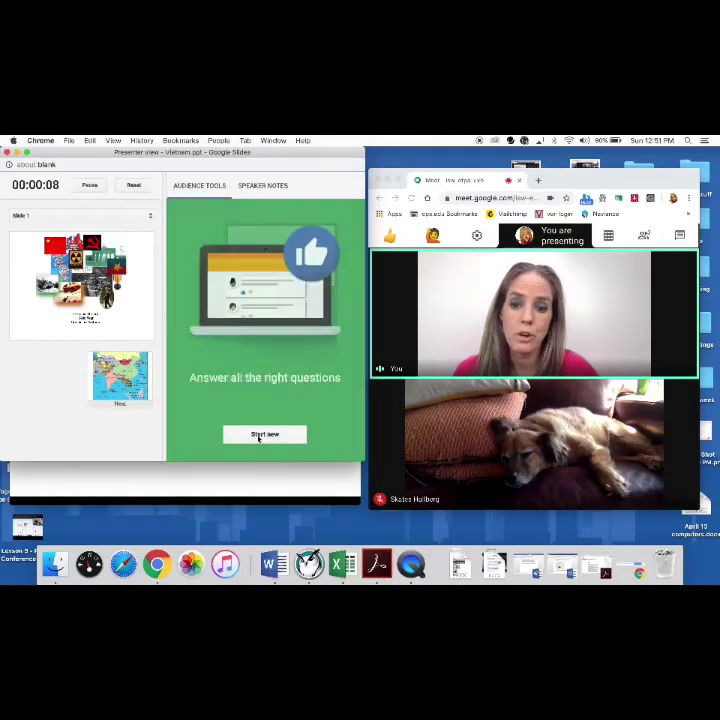
pyautogui.click(258, 437)
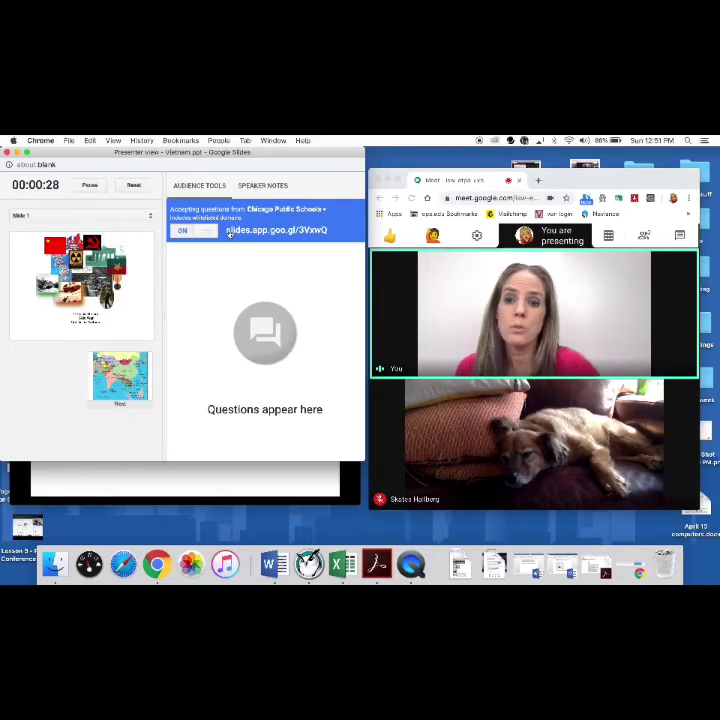
# Copy the audience Q&A link from presenter view and send it to everyone in the meeting chat
pyautogui.moveTo(228, 232); pyautogui.dragTo(328, 232)
pyautogui.hotkey('ctrl', 'c')
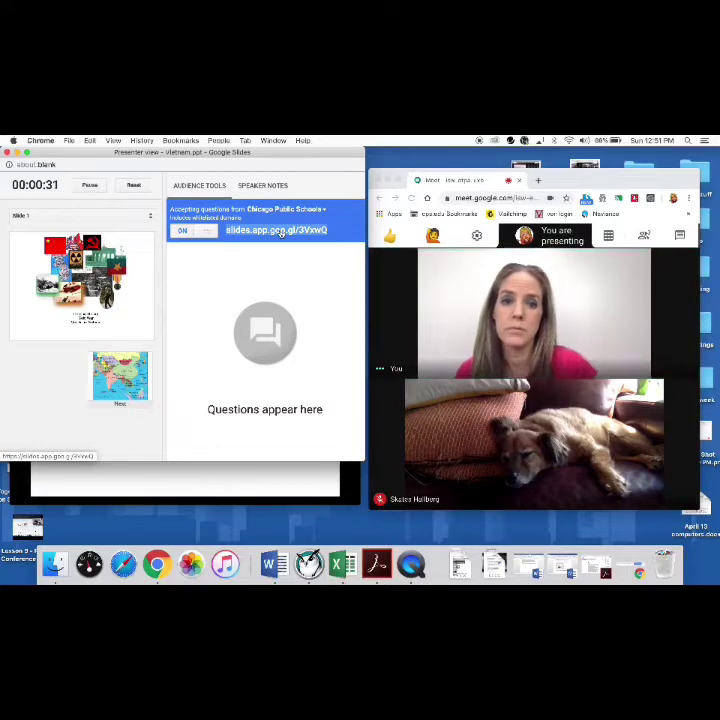
pyautogui.click(680, 237)
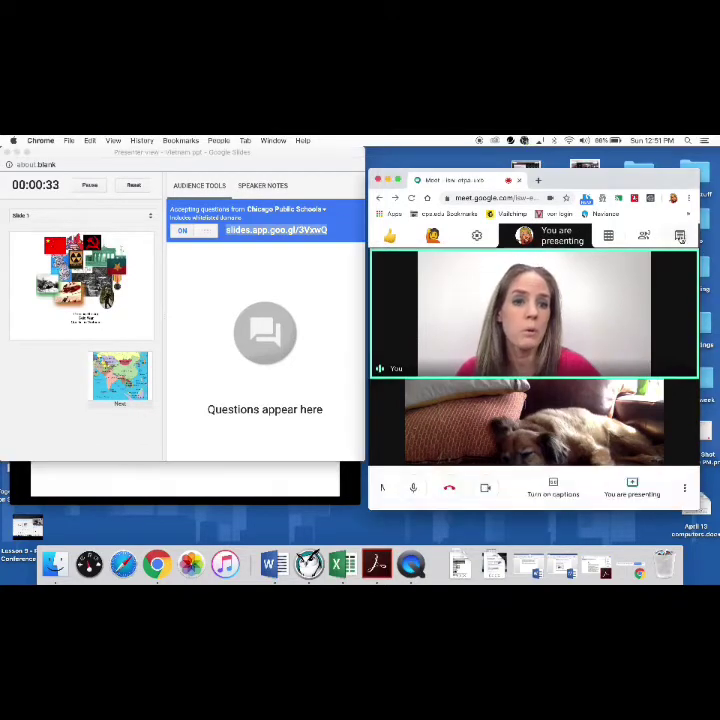
pyautogui.click(680, 236)
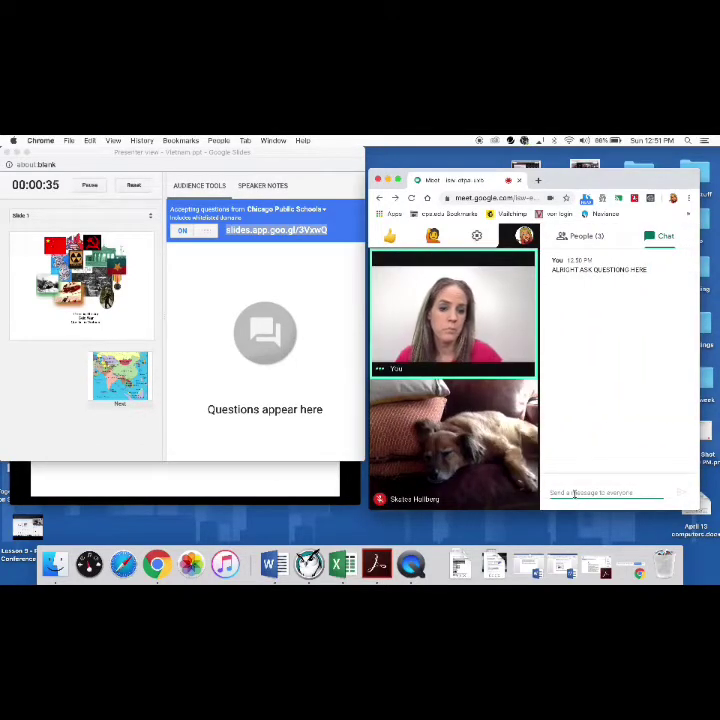
pyautogui.hotkey('ctrl', 'v')
pyautogui.press('Return')
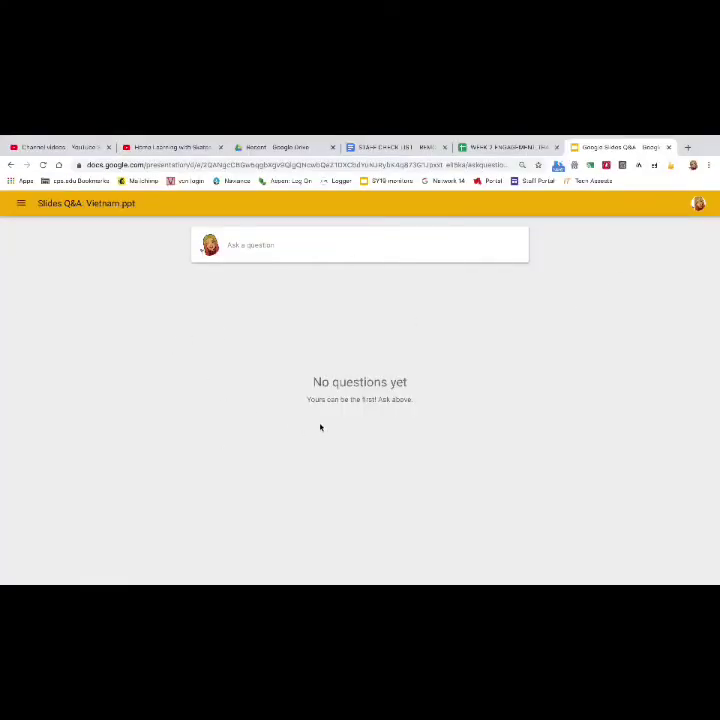
# Submit the question "WHEN WAS THE VIETNAM WAR?" on the Slides Q&A page without asking anonymously
pyautogui.click(260, 255)
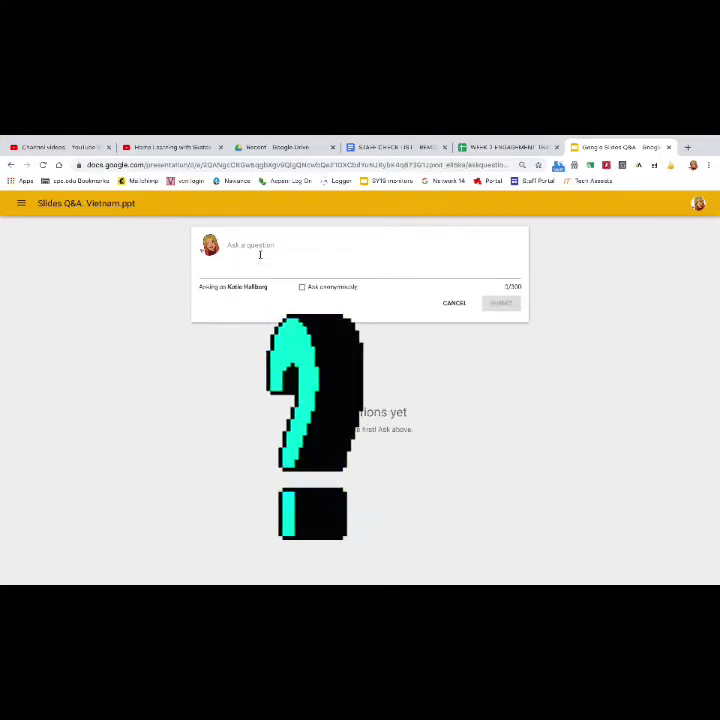
pyautogui.write('WHEN')
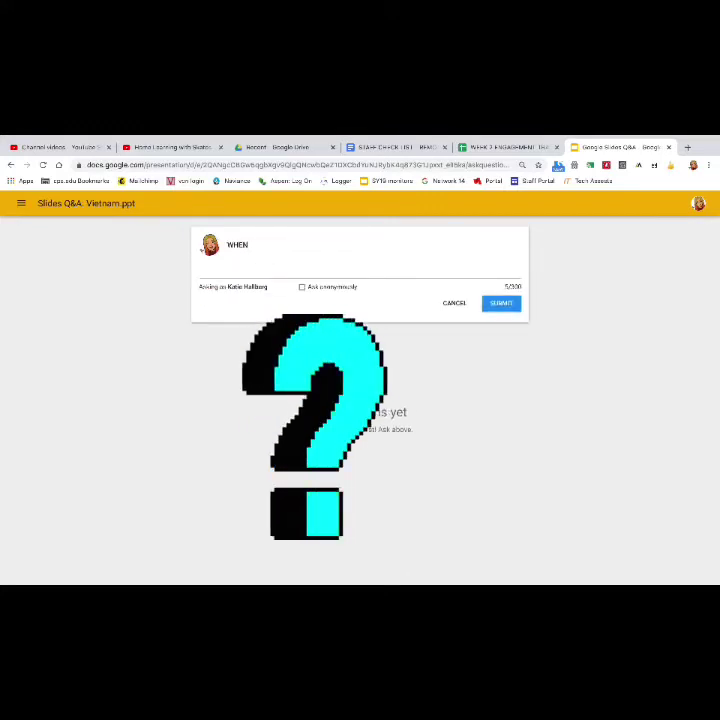
pyautogui.write(' WAS THE VIETNAM WAR')
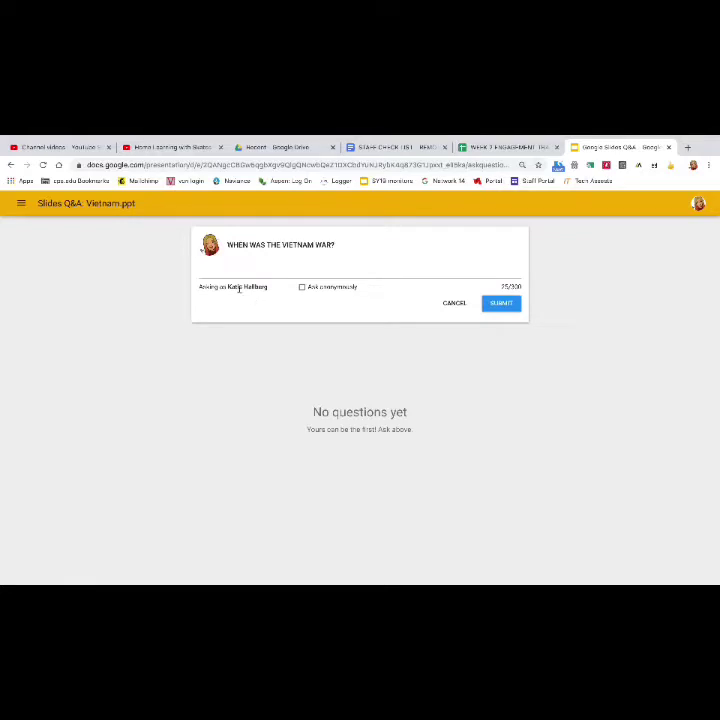
pyautogui.write('?')
pyautogui.click(503, 303)
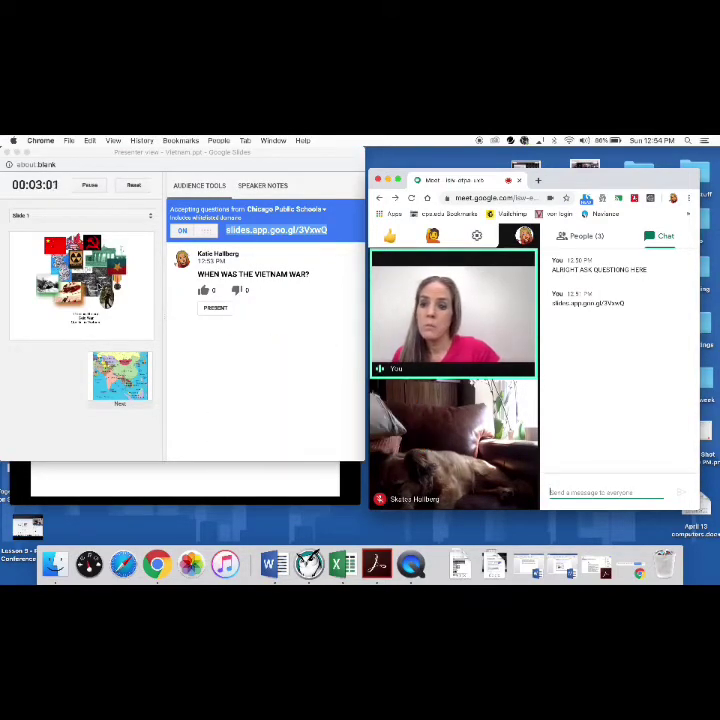
# Advance the presentation to the Asia map, present the submitted Vietnam War question, and move on to the Overview slide
pyautogui.click(123, 390)
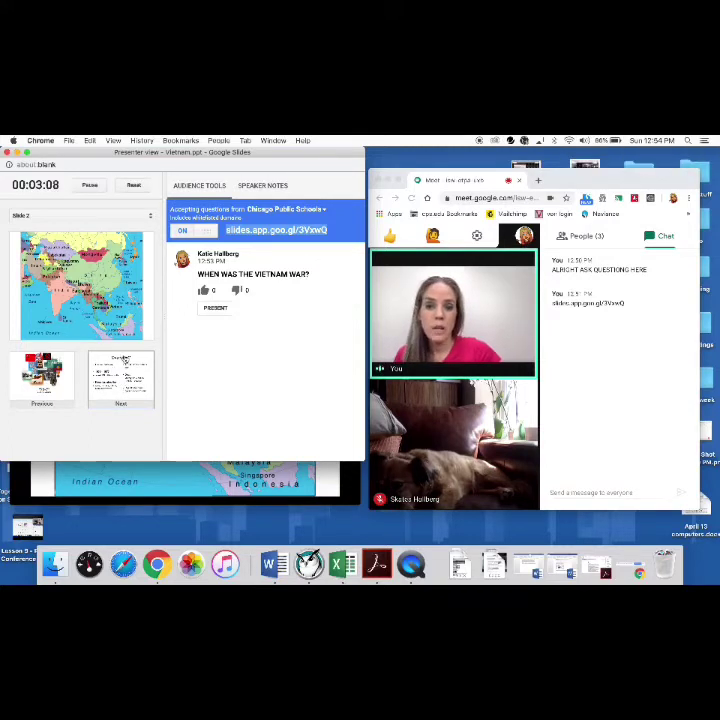
pyautogui.click(215, 309)
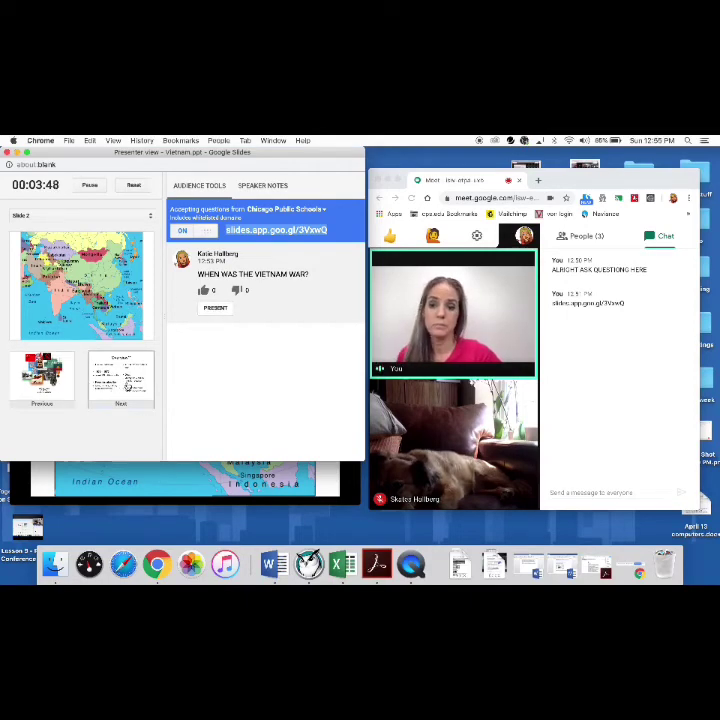
pyautogui.click(127, 386)
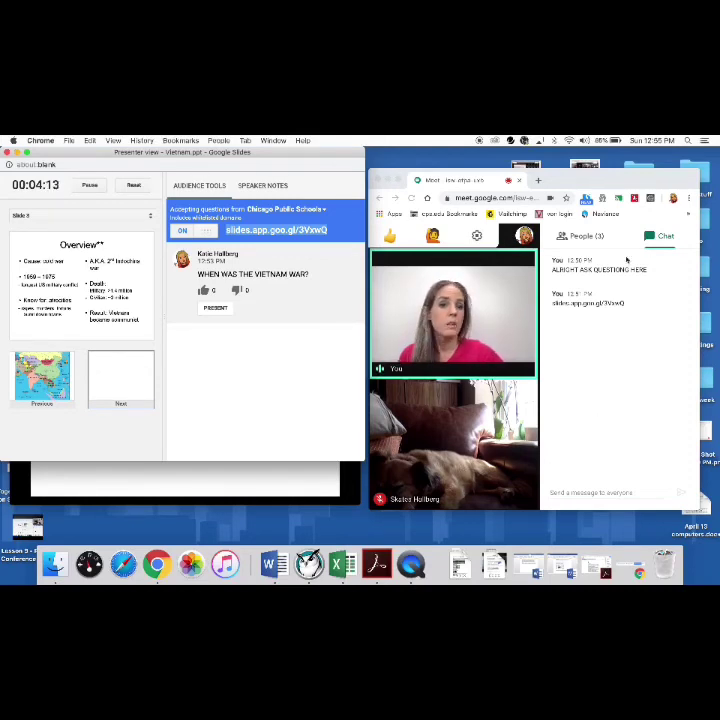
# Return to the meeting window and close its chat
pyautogui.click(605, 427)
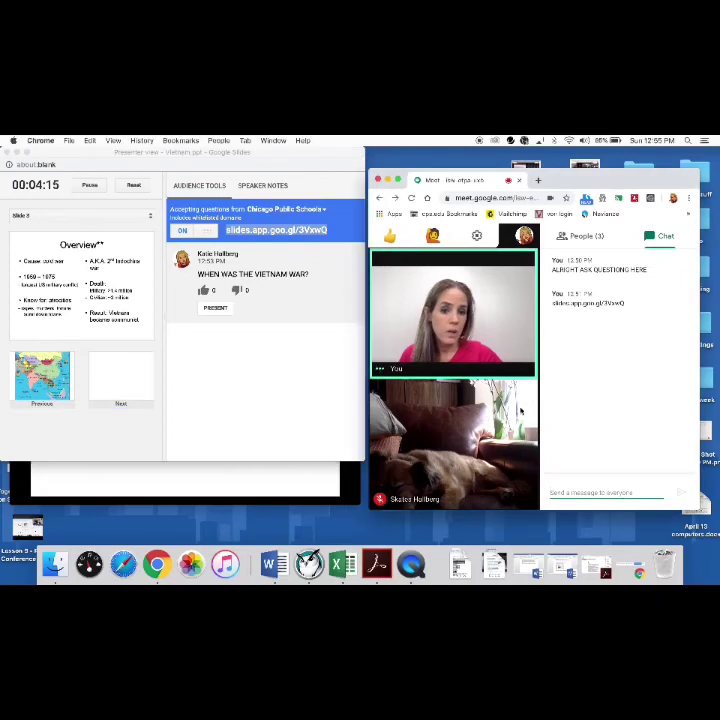
pyautogui.click(508, 245)
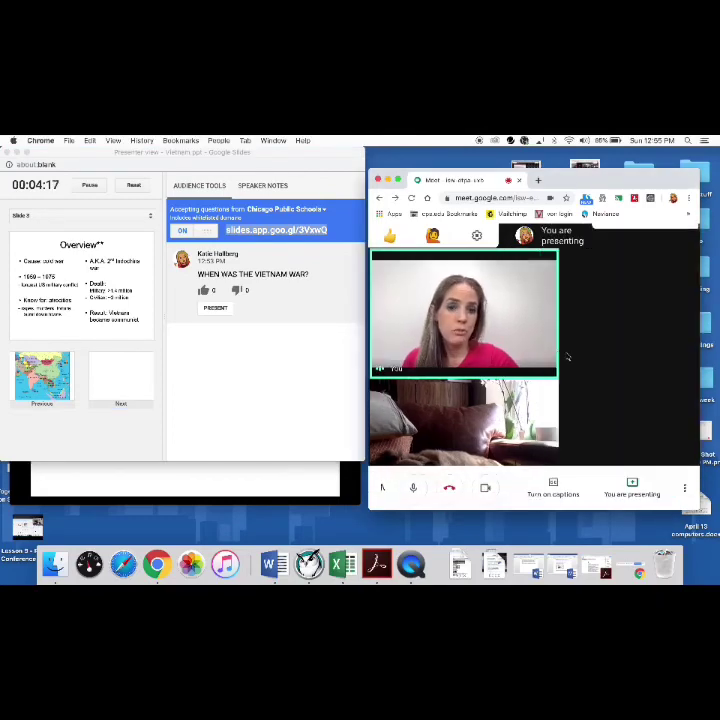